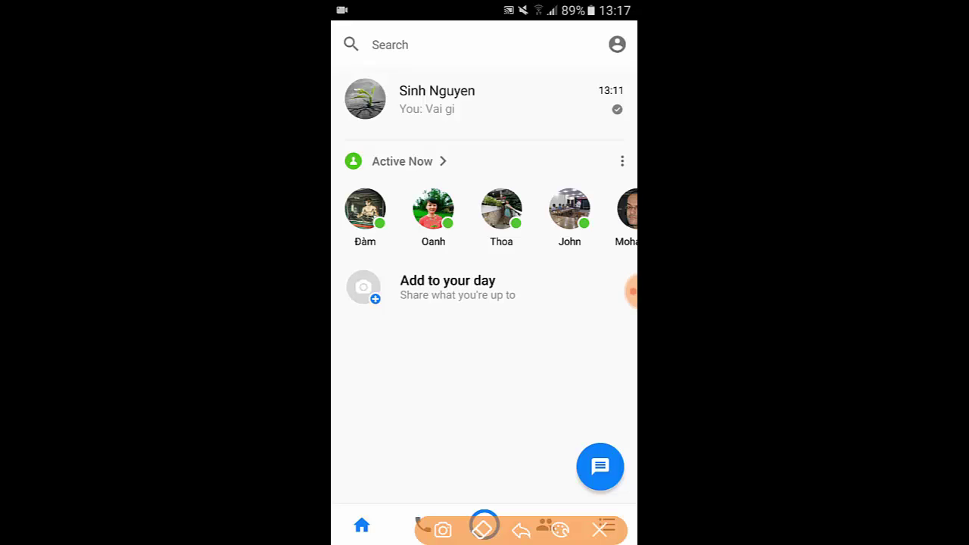
- Scroll around the Messenger home screen near the Active Now row
left_click_drag(557, 250, 557, 336)
left_click_drag(541, 274, 566, 256)
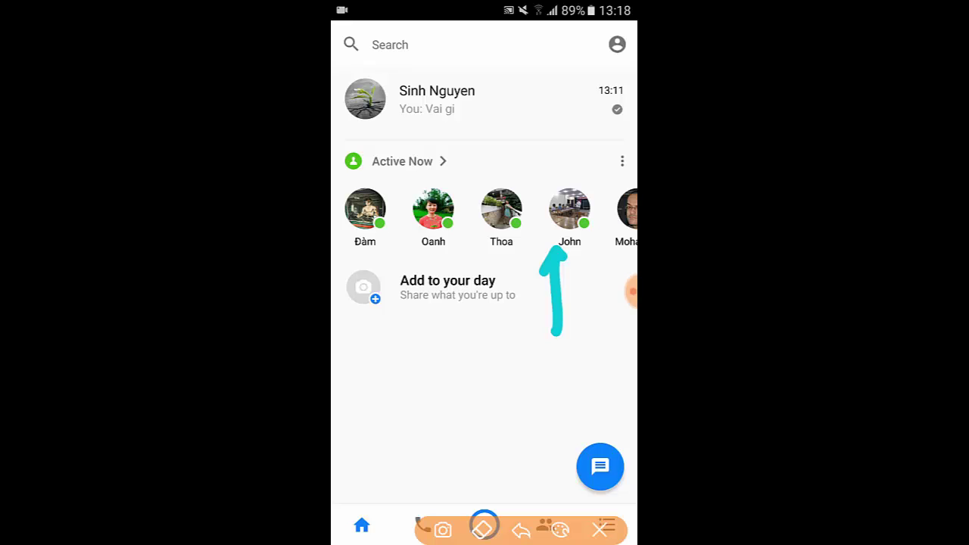
left_click_drag(617, 219, 359, 227)
left_click(600, 529)
scroll(484, 216, "right", 10)
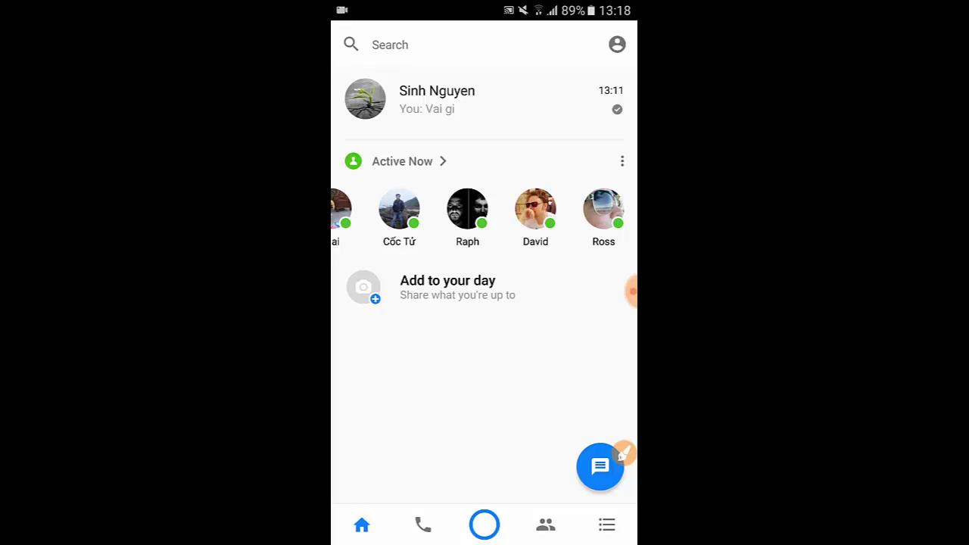
left_click(623, 452)
mouse_move(350, 395)
left_mouse_down()
mouse_move(361, 480)
mouse_move(372, 461)
mouse_move(356, 490)
left_mouse_up()
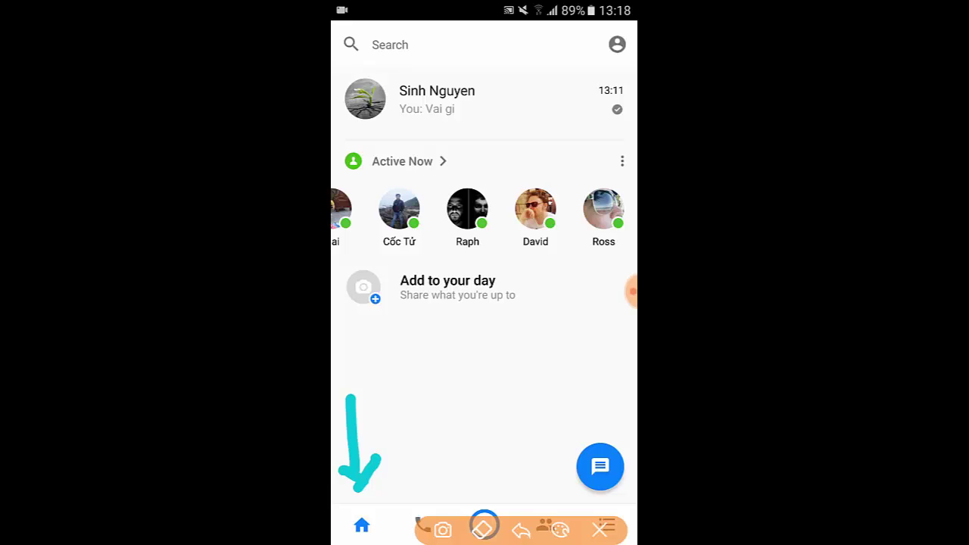
left_click(599, 529)
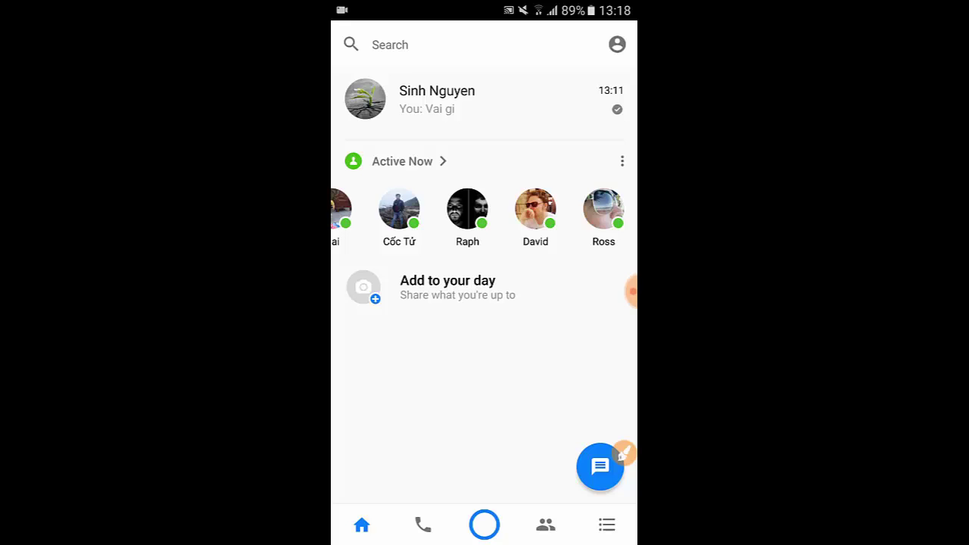
left_click_drag(424, 208, 584, 205)
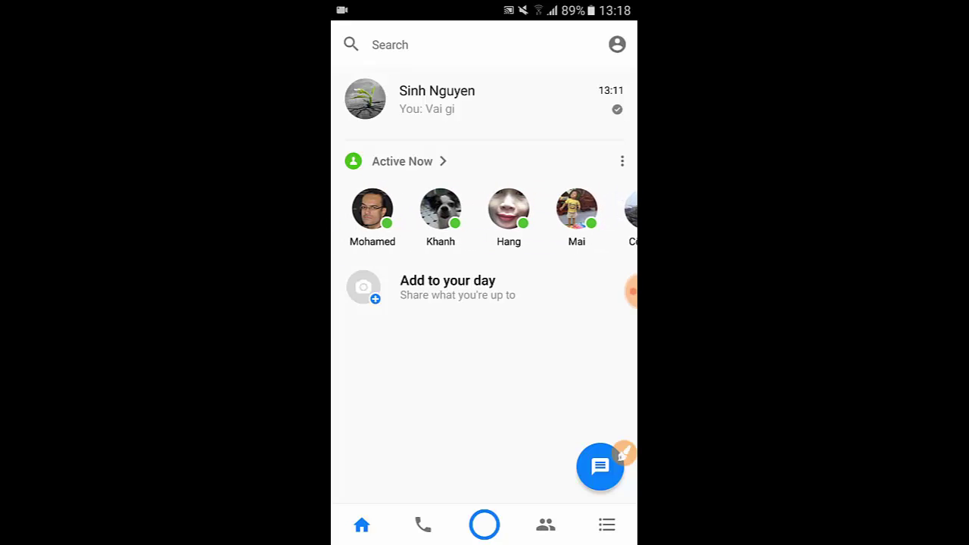
left_click_drag(413, 220, 606, 216)
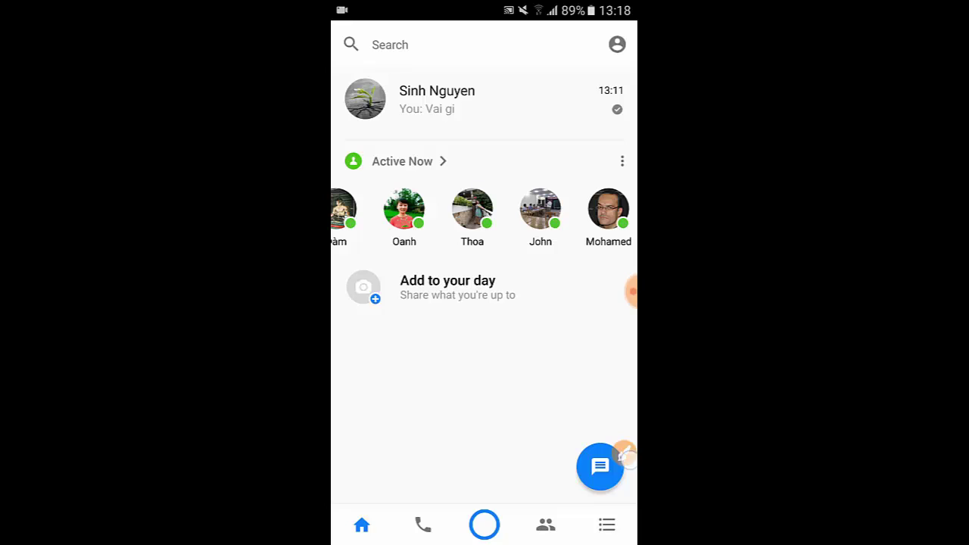
left_click(622, 454)
mouse_move(541, 160)
left_mouse_down()
mouse_move(610, 158)
mouse_move(595, 149)
mouse_move(613, 158)
mouse_move(602, 170)
left_mouse_up()
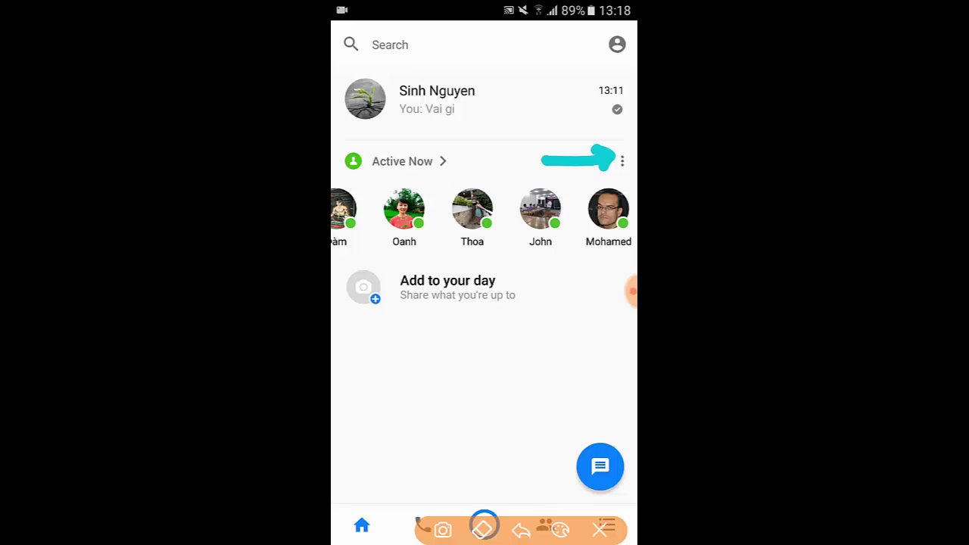
left_click(601, 529)
- Open the Active Now section options, then dismiss them without hiding the section
left_click(622, 160)
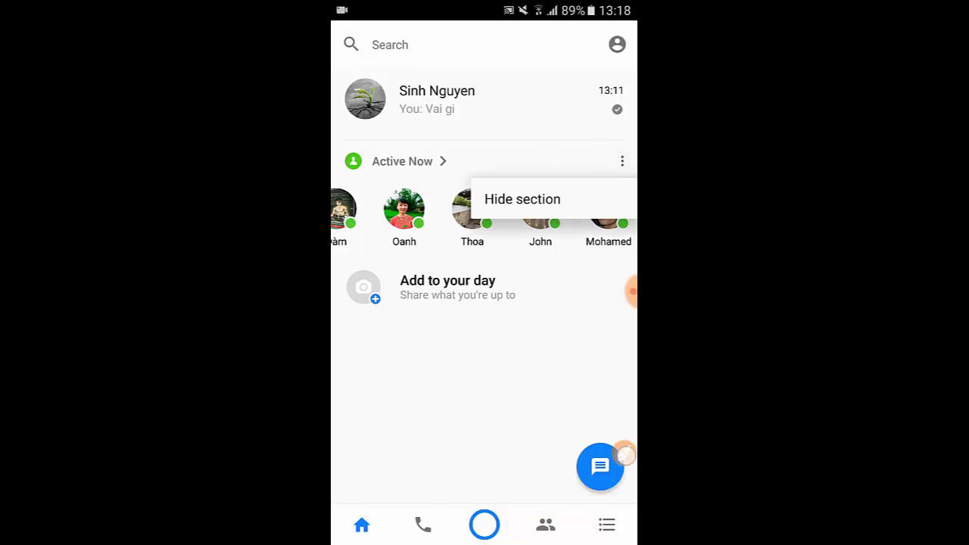
left_click(623, 454)
left_click_drag(529, 233, 550, 333)
left_click_drag(515, 264, 541, 246)
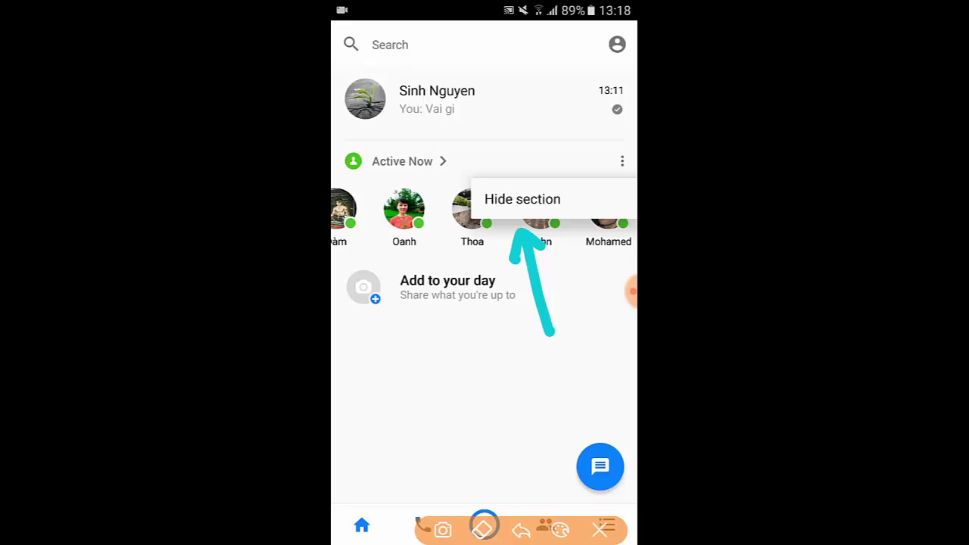
left_click(600, 530)
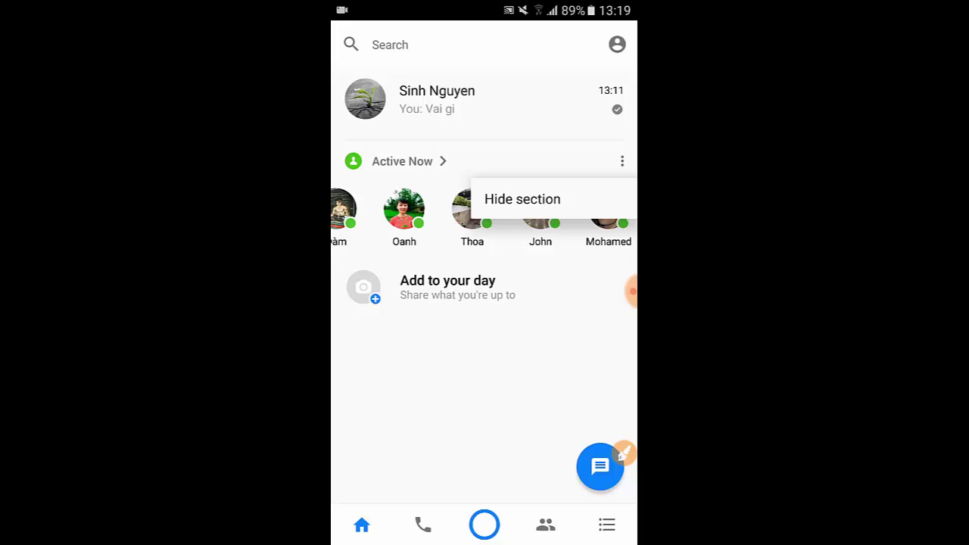
left_click(463, 379)
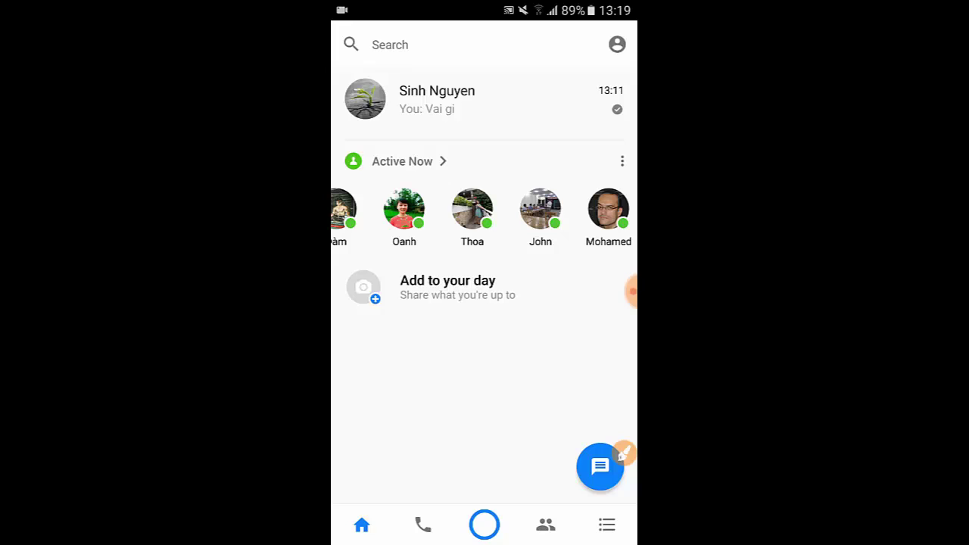
- Switch to the People tab listing Messenger contacts
left_click(622, 454)
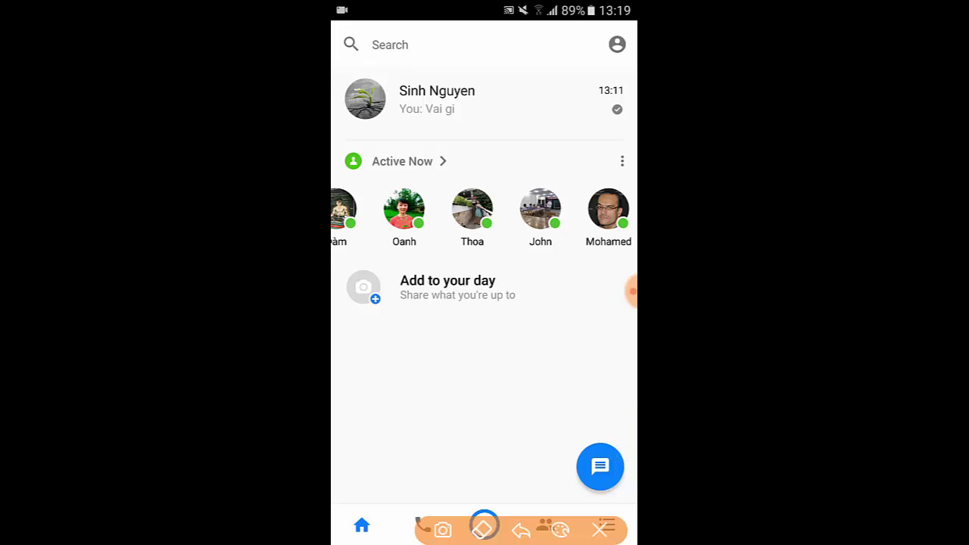
mouse_move(522, 445)
left_mouse_down()
mouse_move(584, 496)
mouse_move(575, 506)
mouse_move(589, 496)
left_mouse_up()
left_click(600, 529)
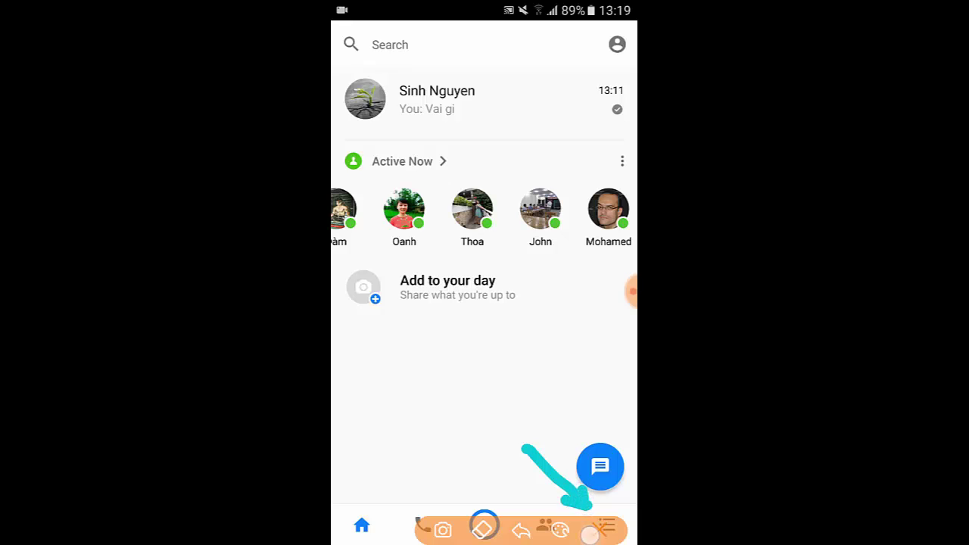
left_click(606, 524)
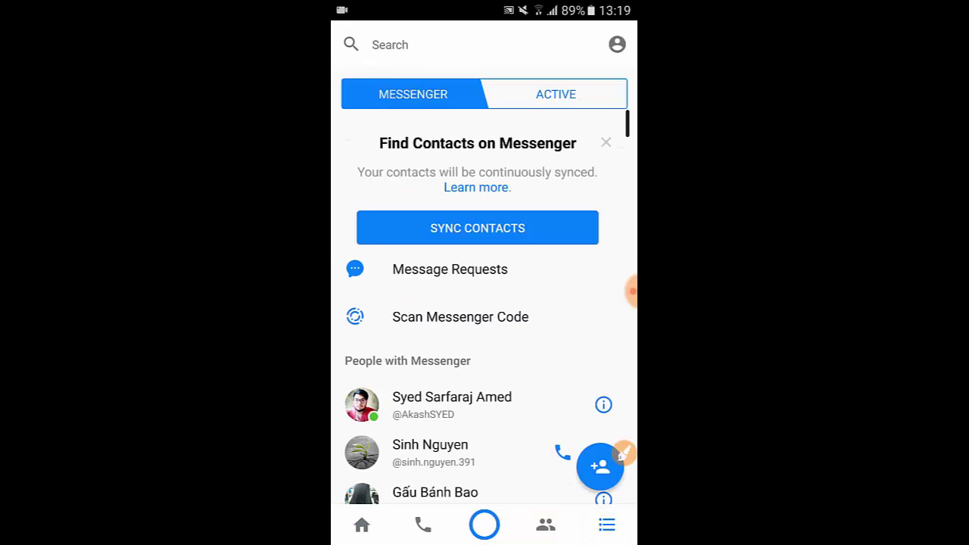
- Select the ACTIVE tab to show only contacts active now
left_click(623, 453)
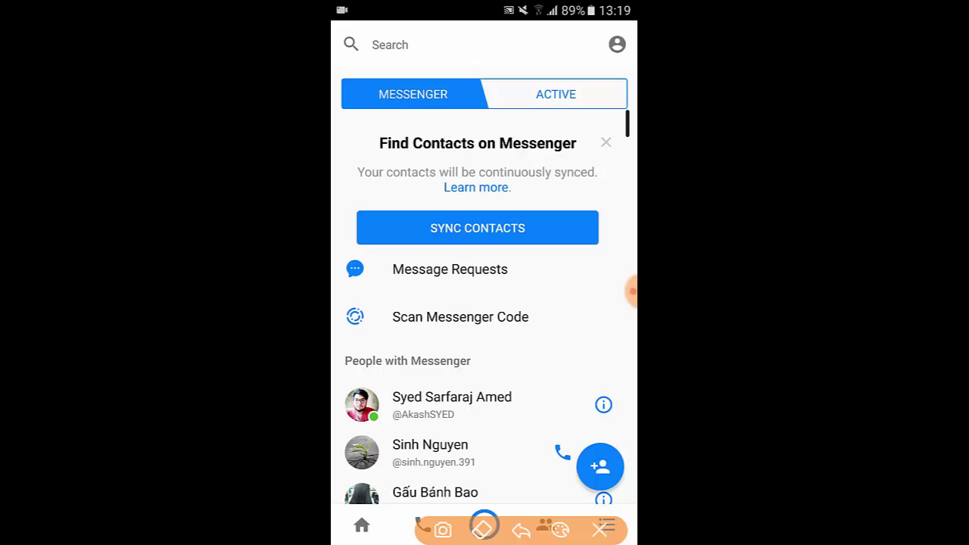
left_click_drag(503, 201, 559, 106)
mouse_move(527, 118)
left_mouse_down()
mouse_move(549, 109)
mouse_move(556, 144)
left_mouse_up()
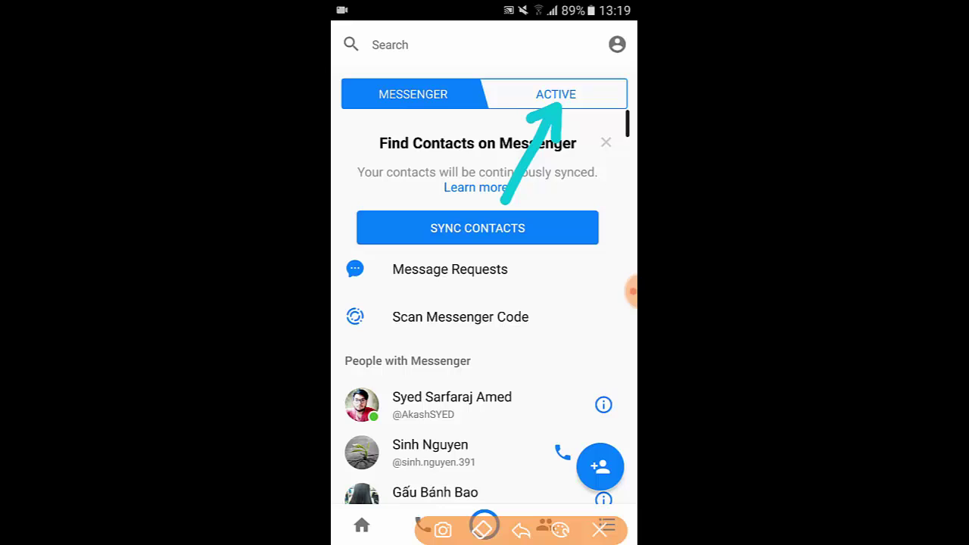
left_click(600, 529)
left_click(564, 91)
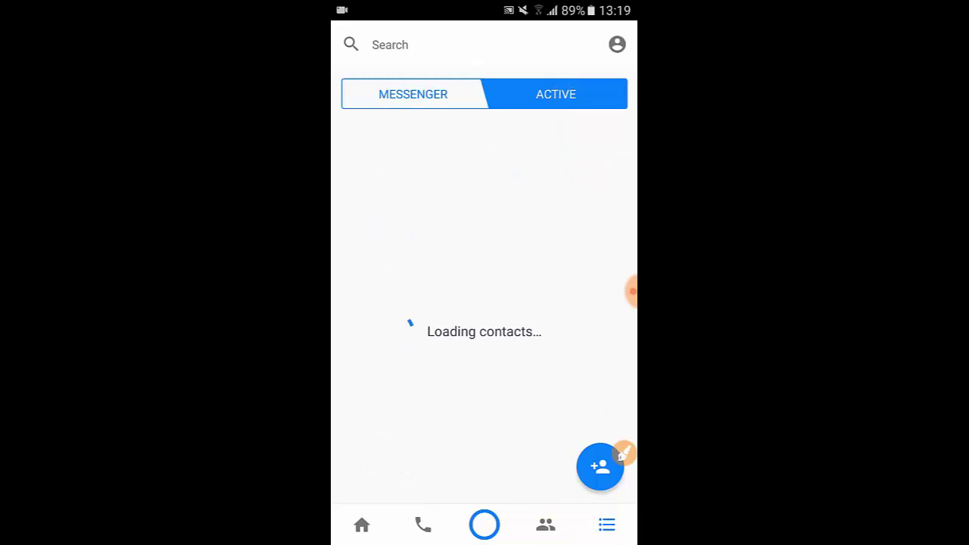
left_click(623, 452)
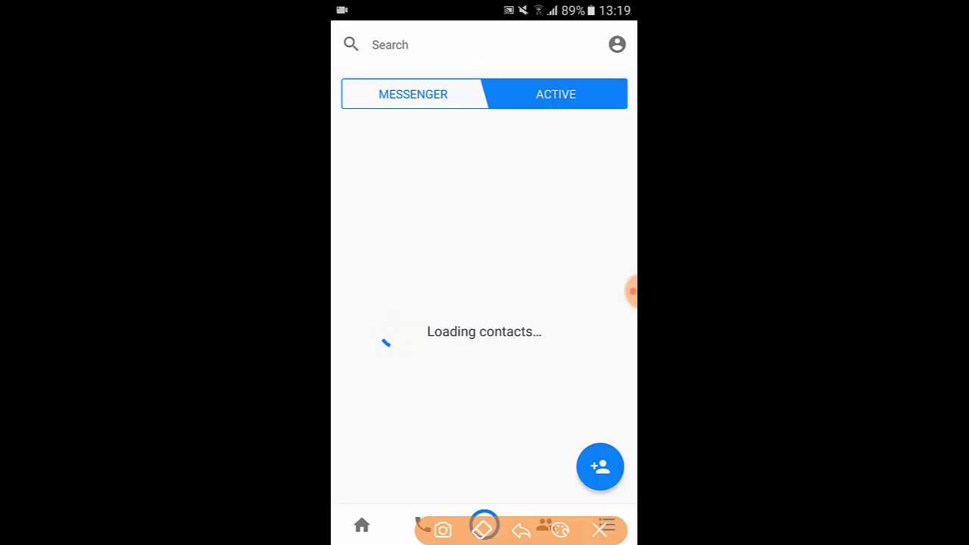
mouse_move(378, 212)
left_mouse_down()
mouse_move(373, 234)
mouse_move(419, 225)
mouse_move(449, 249)
mouse_move(466, 215)
mouse_move(506, 242)
mouse_move(547, 226)
mouse_move(549, 256)
left_mouse_up()
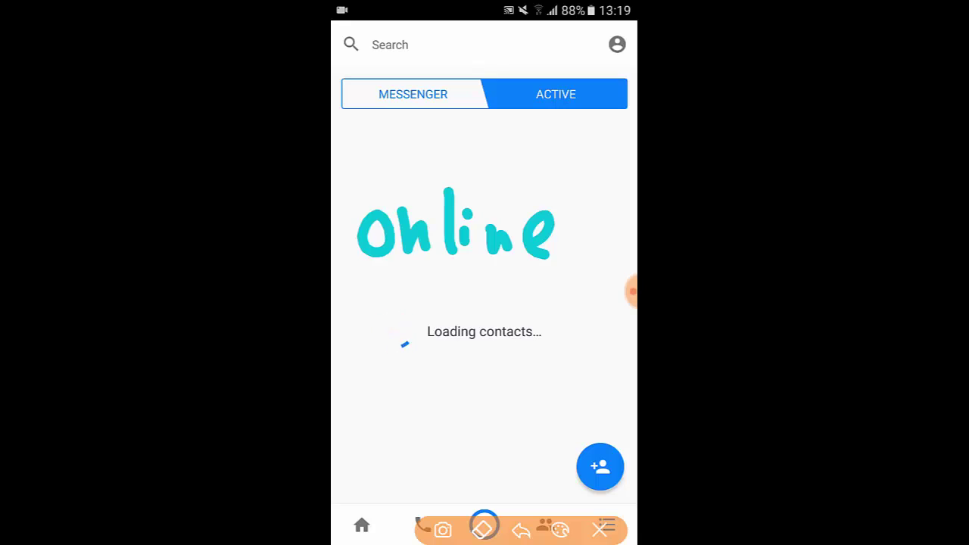
- Return to the Messenger chat list via the Home tab
left_click(600, 529)
left_click(361, 524)
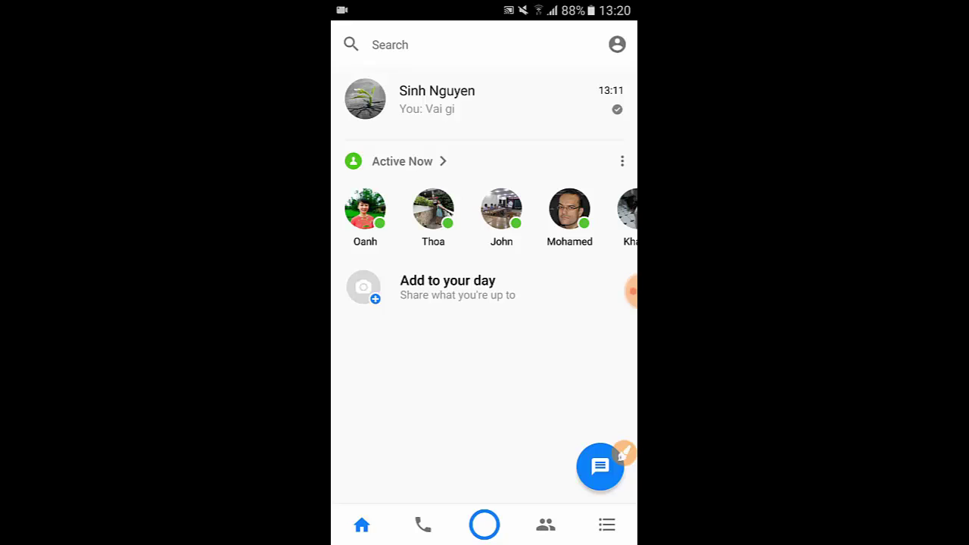
left_click(623, 452)
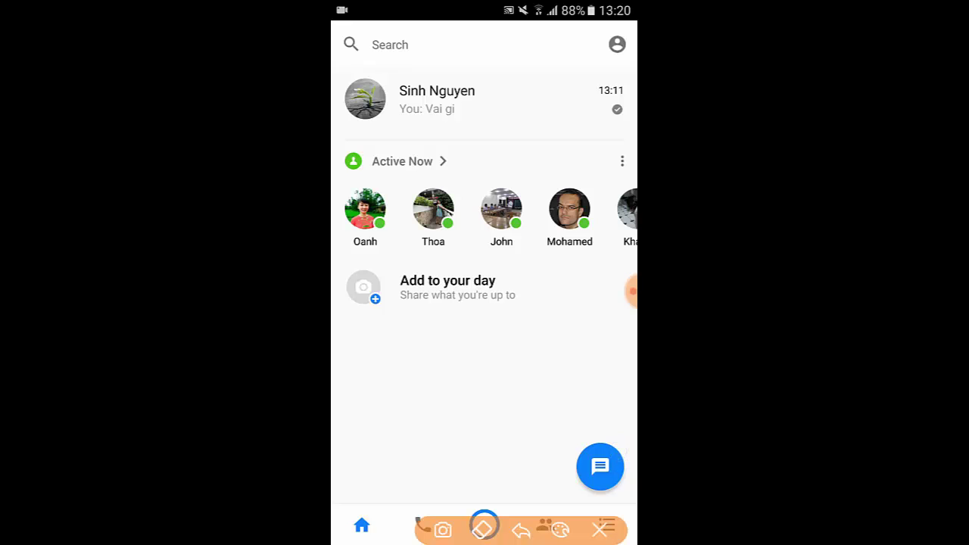
mouse_move(349, 345)
left_mouse_down()
mouse_move(352, 360)
mouse_move(378, 344)
mouse_move(399, 365)
left_mouse_up()
left_click(599, 529)
left_click(622, 453)
mouse_move(346, 327)
left_mouse_down()
mouse_move(364, 356)
mouse_move(372, 315)
mouse_move(390, 346)
left_mouse_up()
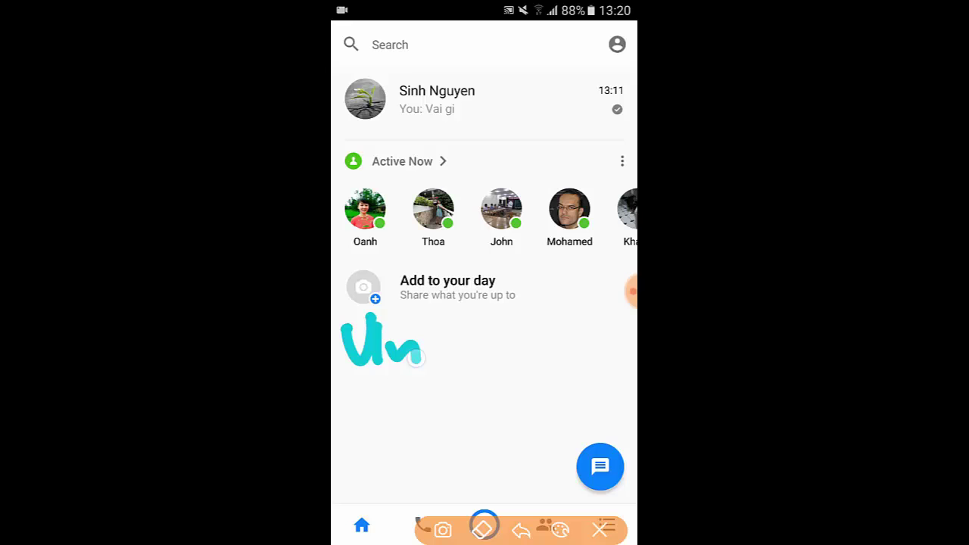
mouse_move(436, 334)
left_mouse_down()
mouse_move(435, 363)
mouse_move(457, 352)
mouse_move(484, 365)
left_mouse_up()
left_click(433, 330)
- Leave Messenger for the Android home screen
left_click_drag(514, 333, 500, 375)
mouse_move(534, 309)
left_mouse_down()
mouse_move(533, 371)
mouse_move(564, 339)
left_mouse_up()
mouse_move(564, 347)
left_mouse_down()
mouse_move(553, 353)
mouse_move(580, 352)
mouse_move(583, 370)
left_mouse_up()
left_click_drag(599, 307, 598, 390)
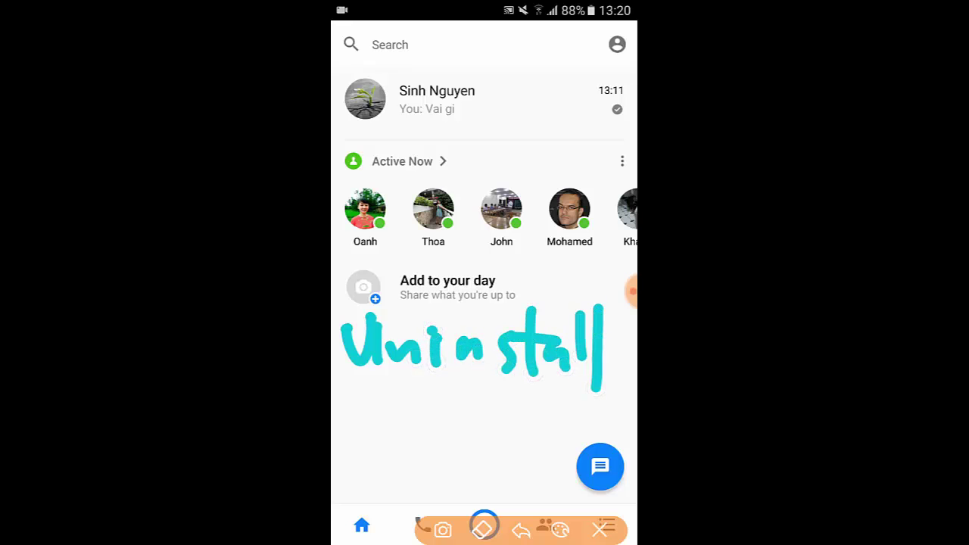
left_click_drag(364, 402, 366, 466)
mouse_move(367, 409)
left_mouse_down()
mouse_move(429, 460)
mouse_move(480, 442)
mouse_move(531, 460)
mouse_move(569, 396)
mouse_move(586, 460)
mouse_move(592, 453)
left_mouse_up()
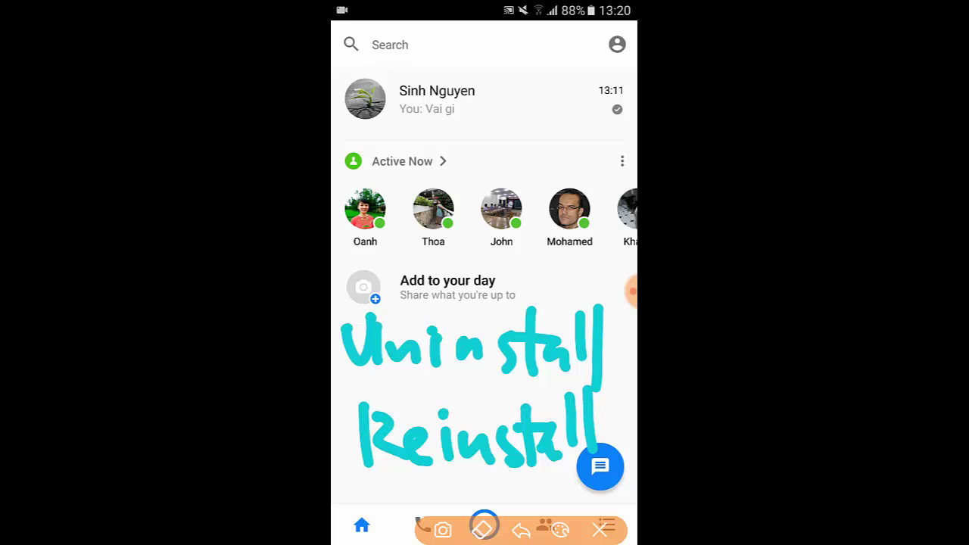
left_click(600, 529)
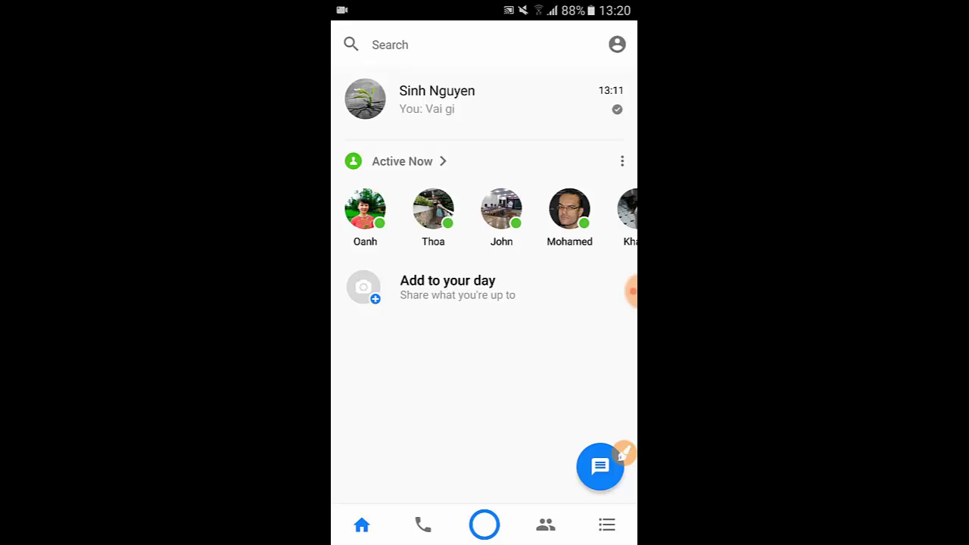
key("super")
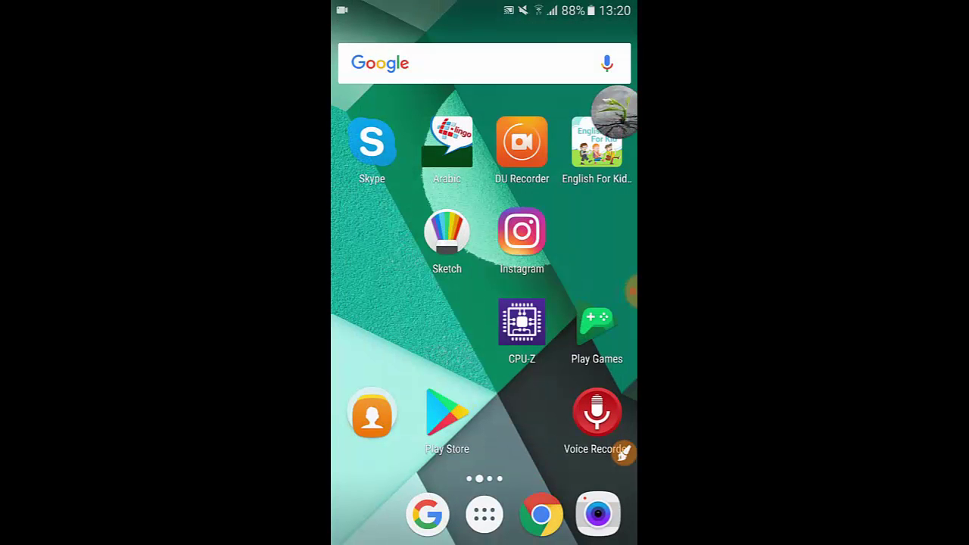
- Go to the home screen and launch Settings from the app drawer
left_click_drag(388, 465, 355, 465)
left_click(484, 515)
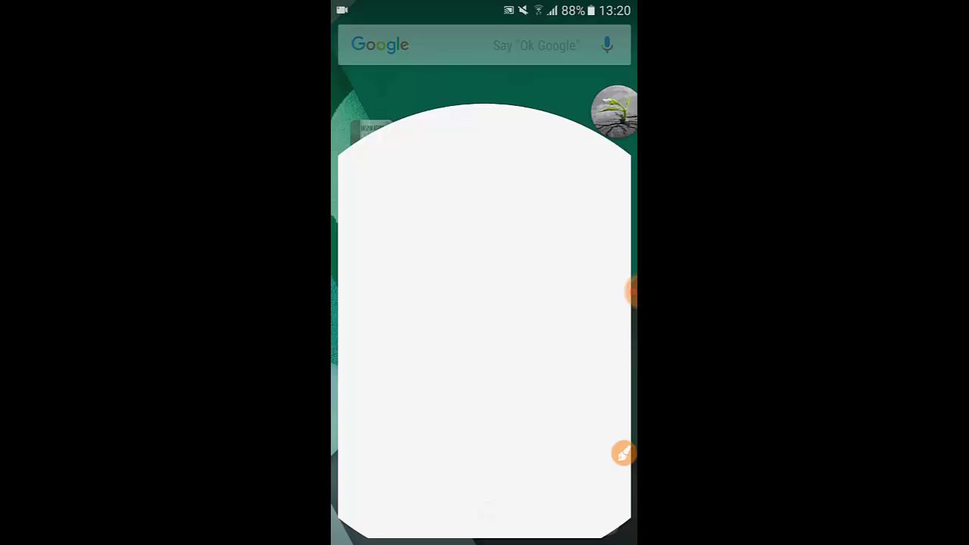
left_click_drag(497, 356, 498, 244)
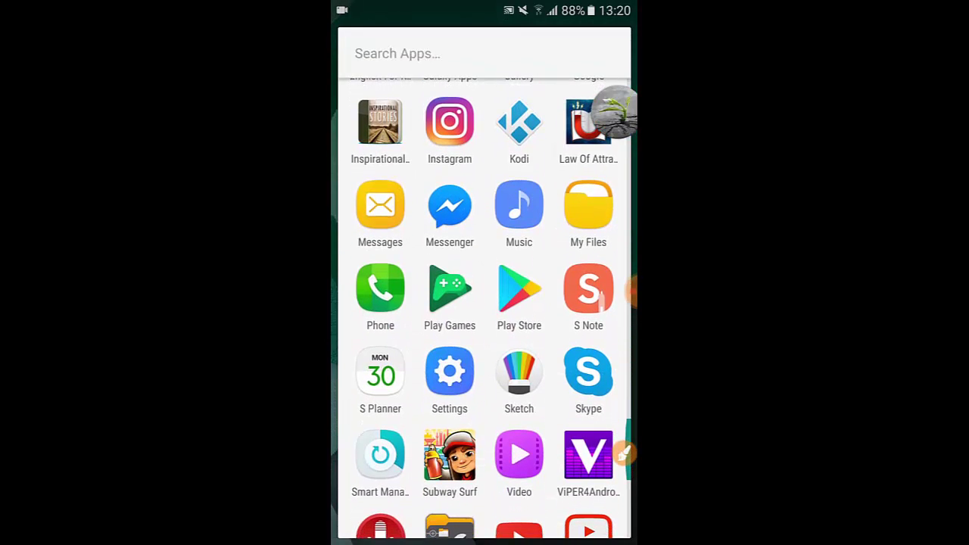
left_click(450, 373)
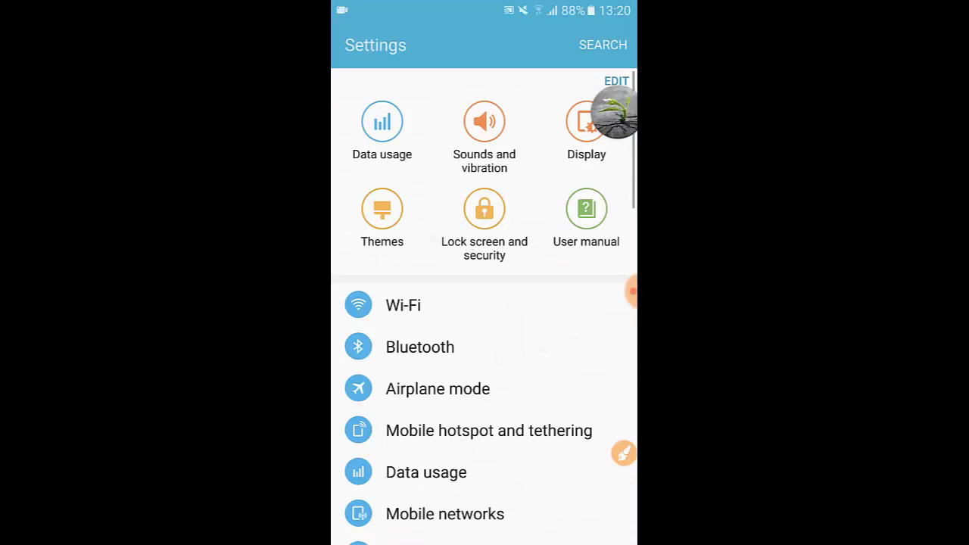
- Open Applications > Application manager and scroll to Messenger (14.64 MB)
left_click_drag(484, 454, 485, 227)
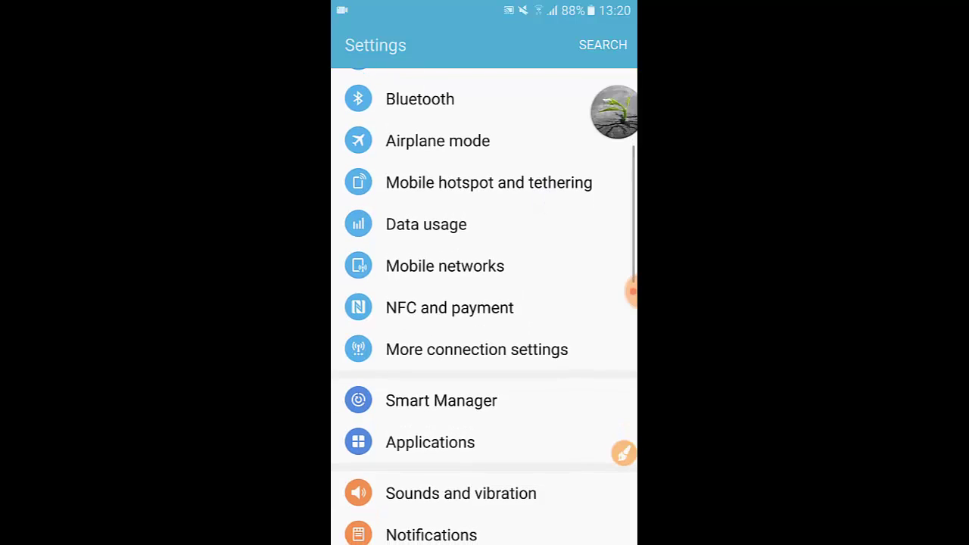
left_click(454, 443)
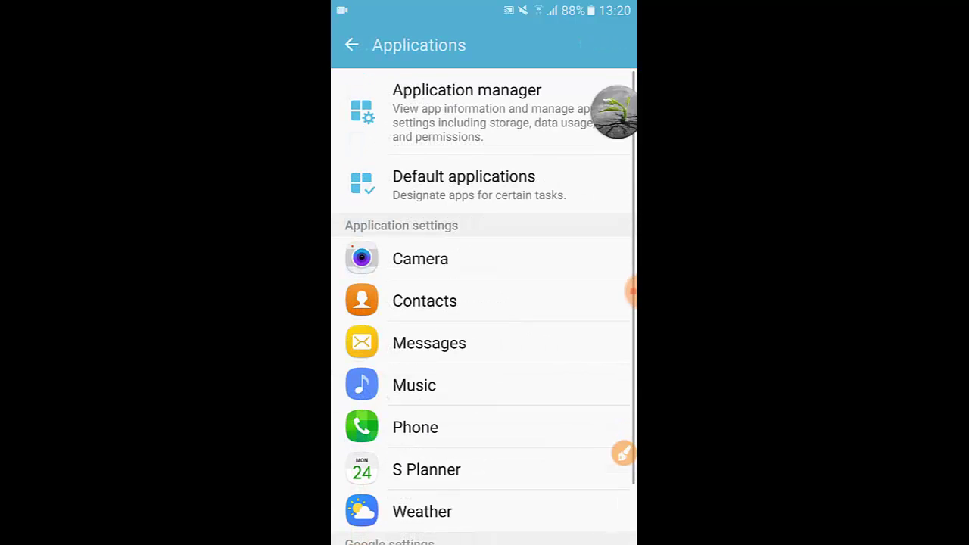
left_click(489, 112)
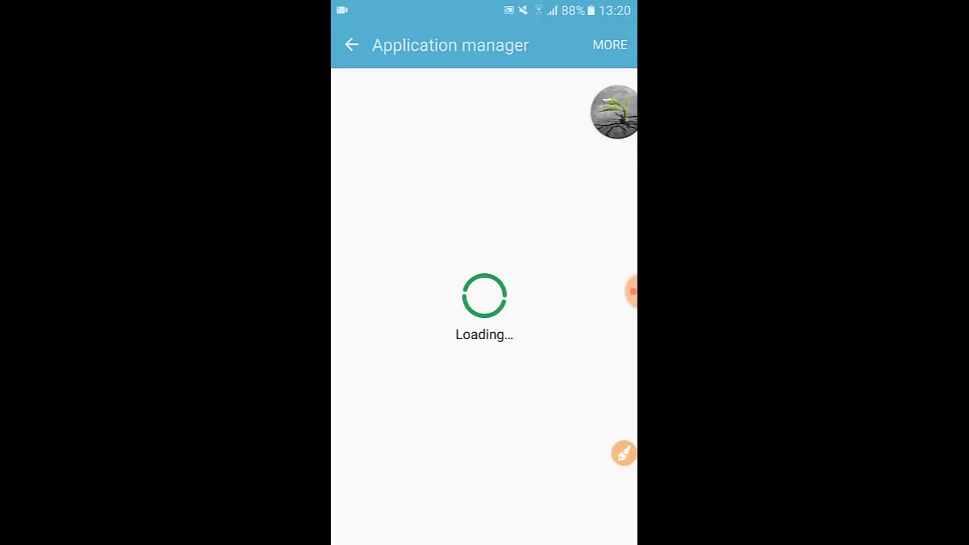
left_click_drag(573, 470, 564, 93)
left_click_drag(530, 381, 530, 194)
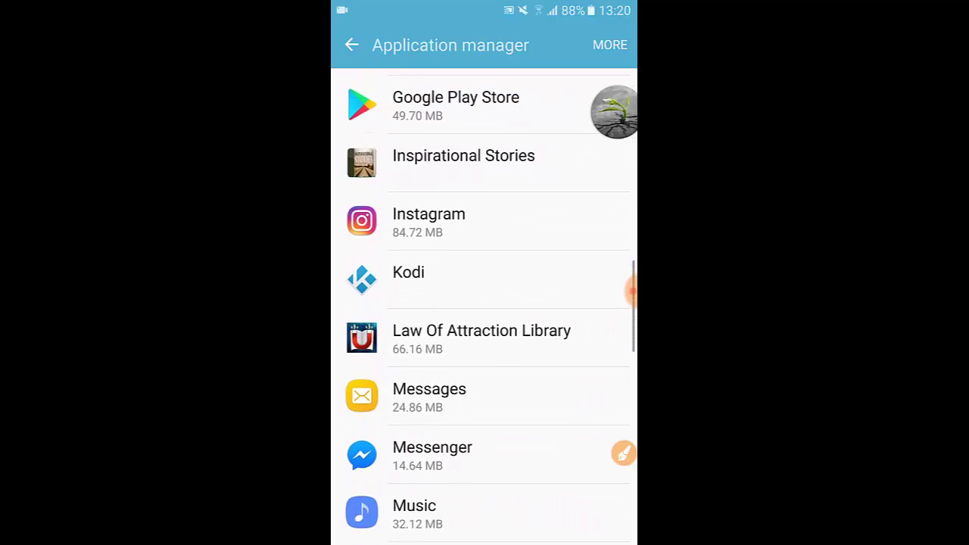
- Open Messenger's app info page in the Application manager
left_click(512, 466)
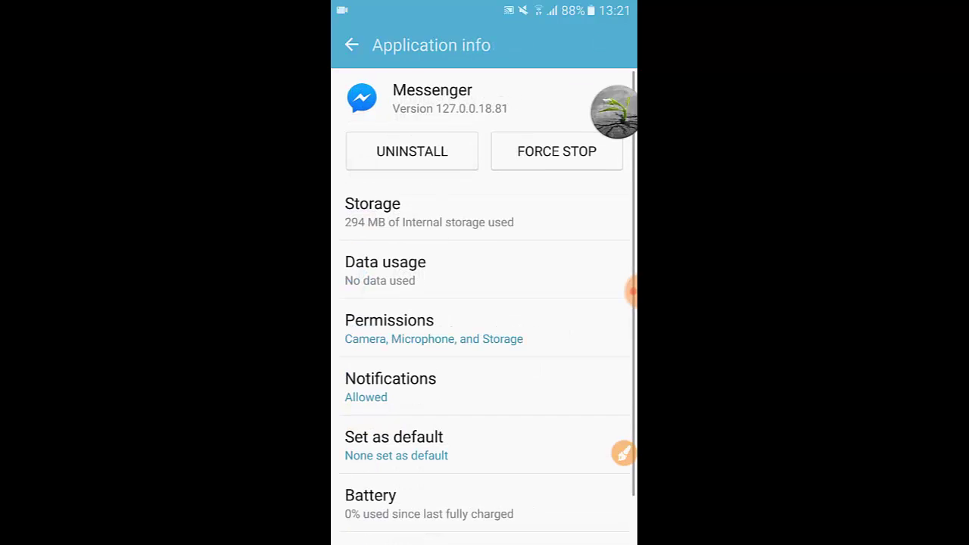
left_click(623, 453)
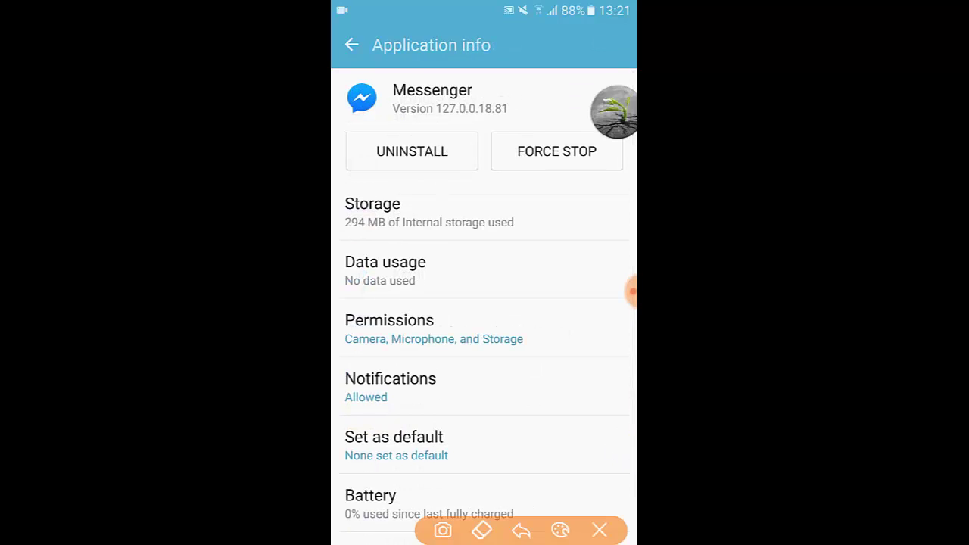
mouse_move(519, 198)
left_mouse_down()
mouse_move(609, 198)
mouse_move(538, 209)
mouse_move(556, 218)
left_mouse_up()
- Show Messenger's storage (294 MB total, 24.70 MB cache), then go back and leave Settings
left_click(599, 530)
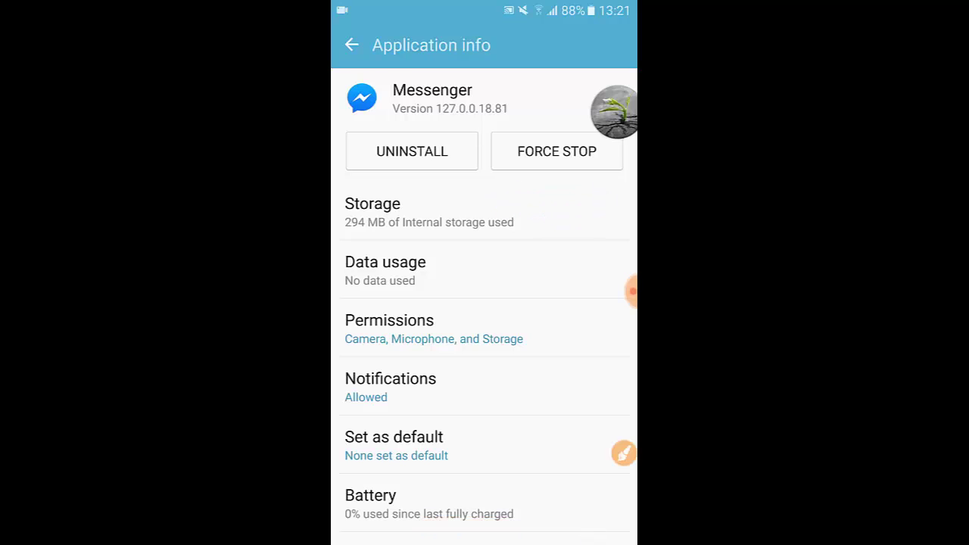
left_click(425, 207)
left_click(623, 453)
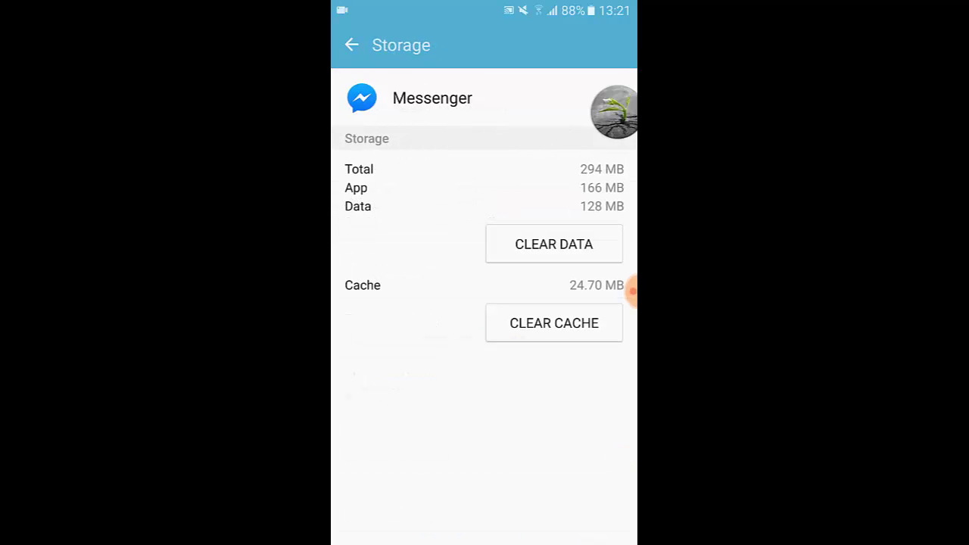
left_click_drag(375, 240, 458, 249)
mouse_move(435, 227)
left_mouse_down()
mouse_move(467, 244)
mouse_move(439, 258)
left_mouse_up()
left_click_drag(381, 330, 470, 327)
mouse_move(446, 312)
left_mouse_down()
mouse_move(457, 336)
mouse_move(449, 345)
left_mouse_up()
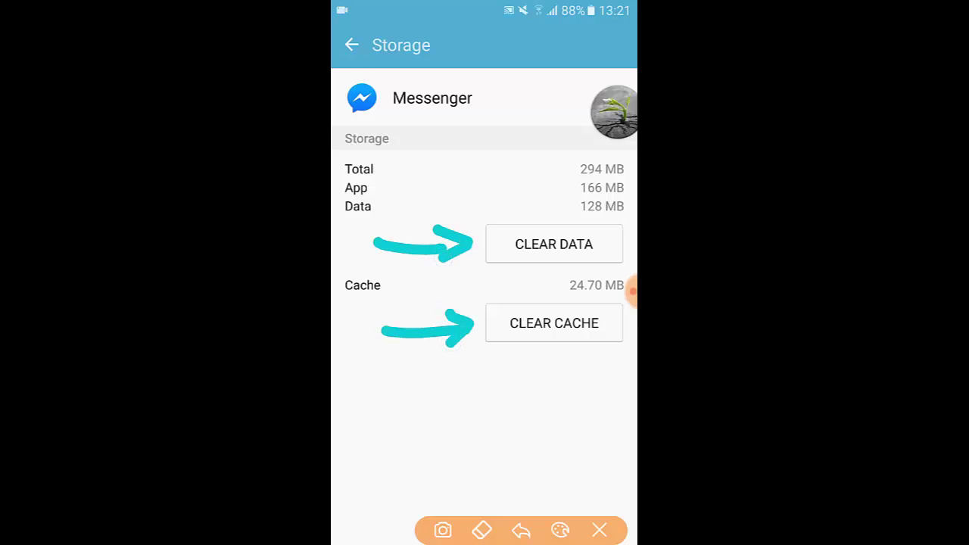
left_click(599, 530)
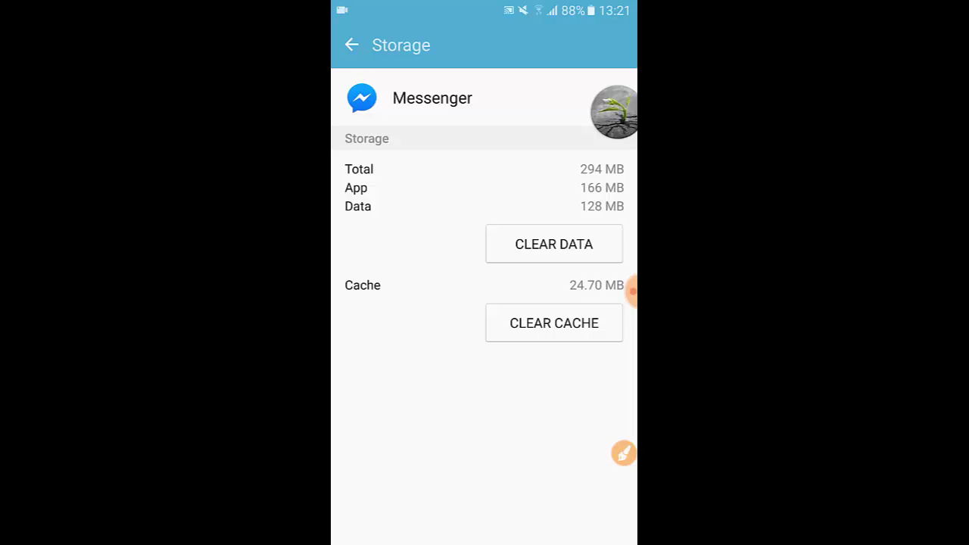
left_click(351, 44)
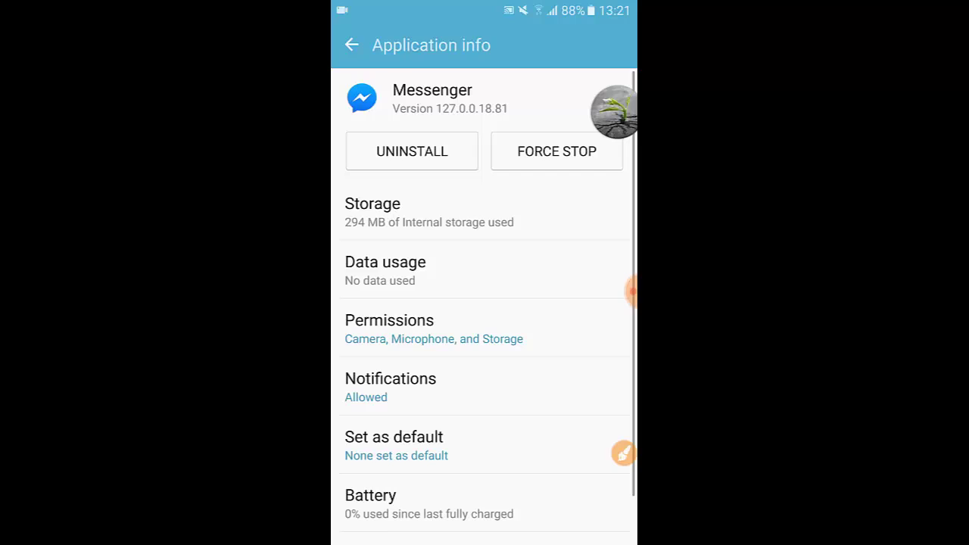
key("Home")
- Launch Messenger from the app drawer, reaching its chat list with Active Now contacts
left_click(485, 514)
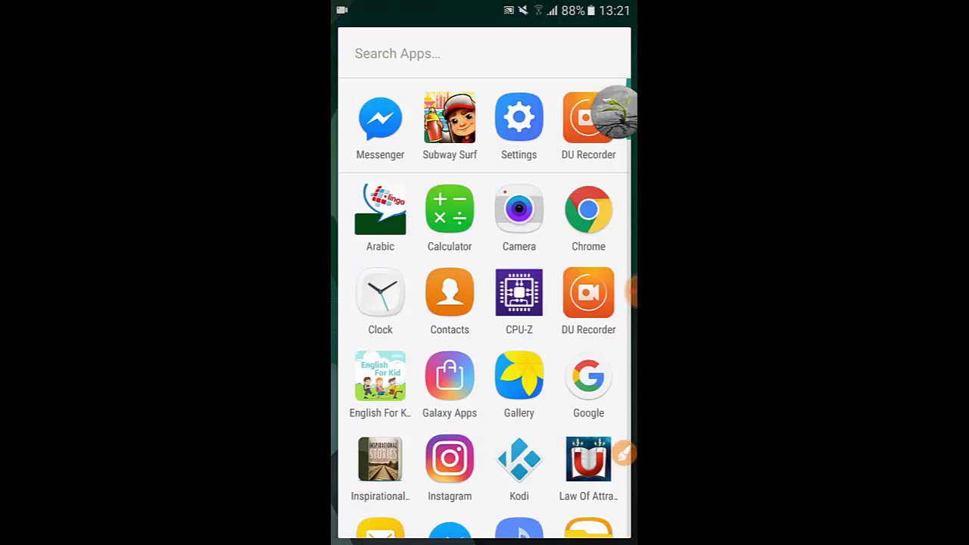
left_click(381, 119)
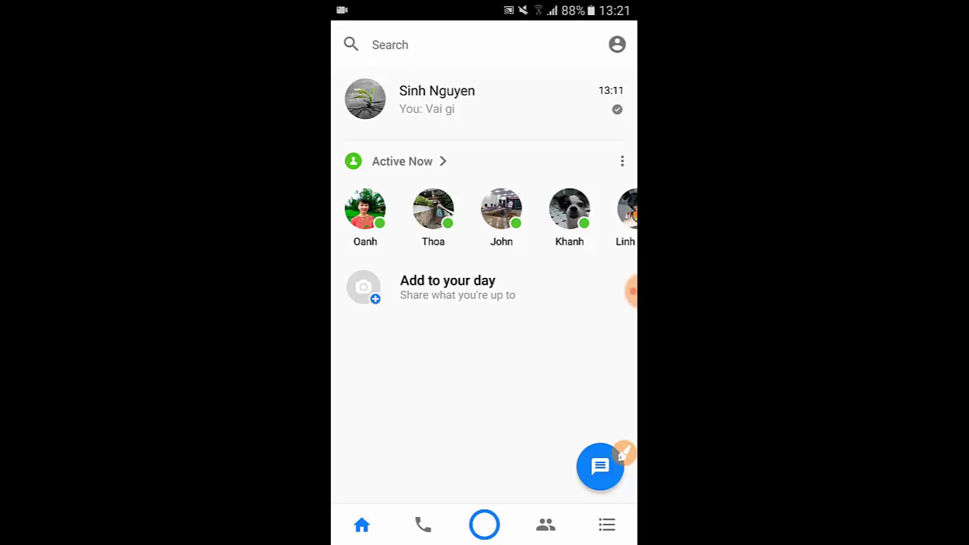
left_click(624, 453)
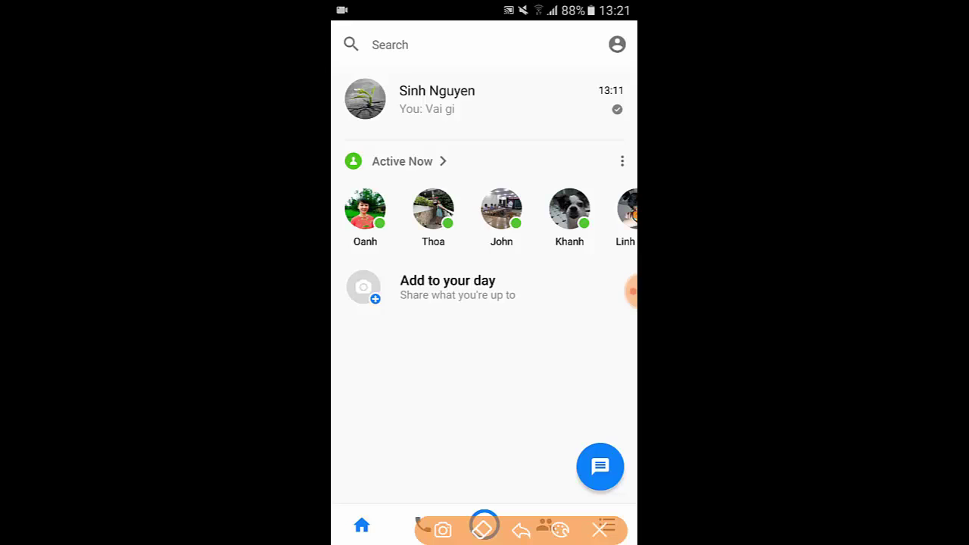
mouse_move(348, 350)
left_mouse_down()
mouse_move(354, 368)
mouse_move(380, 371)
mouse_move(369, 412)
left_mouse_up()
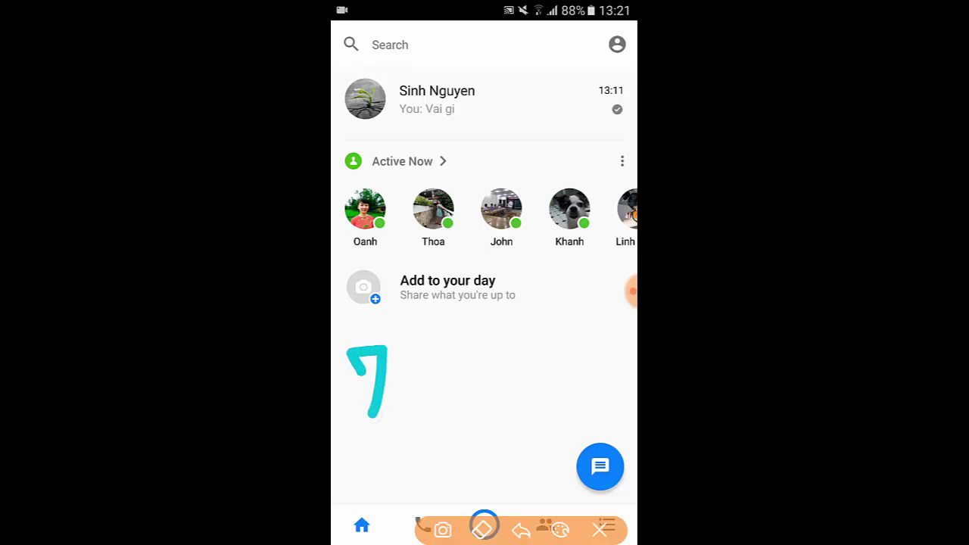
mouse_move(444, 367)
left_mouse_down()
mouse_move(412, 407)
mouse_move(441, 411)
mouse_move(480, 396)
mouse_move(519, 430)
mouse_move(551, 401)
mouse_move(542, 415)
left_mouse_up()
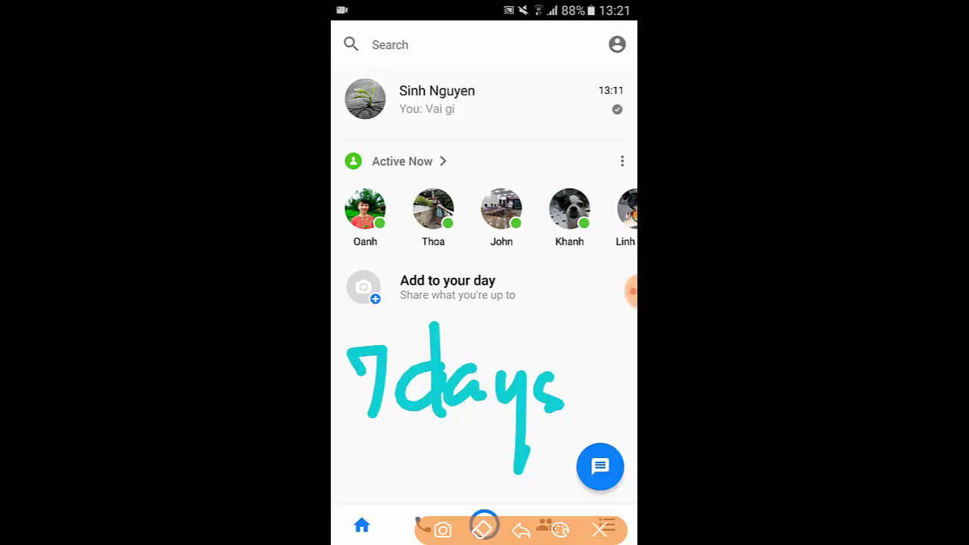
left_click_drag(354, 445, 349, 515)
mouse_move(387, 451)
left_mouse_down()
mouse_move(372, 489)
mouse_move(398, 454)
left_mouse_up()
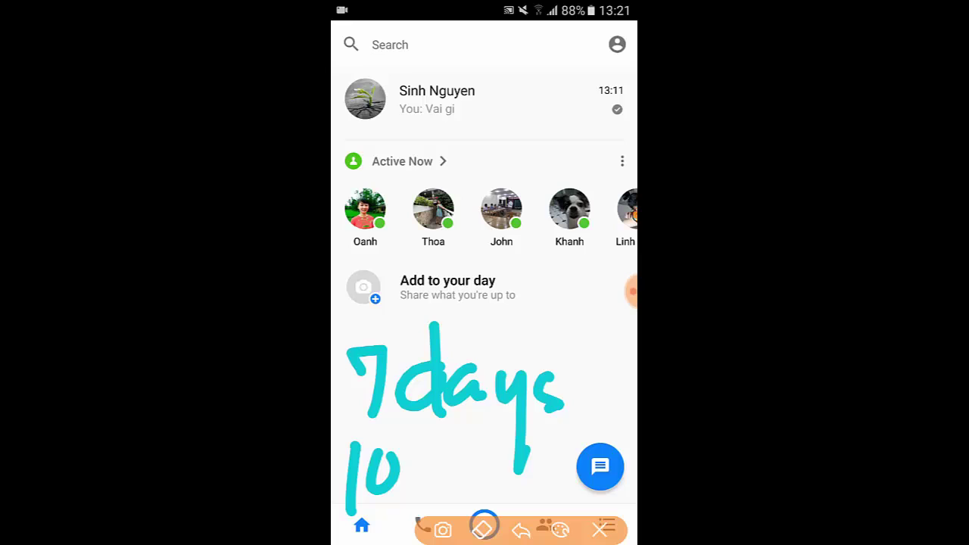
mouse_move(450, 427)
left_mouse_down()
mouse_move(466, 424)
mouse_move(446, 466)
left_mouse_up()
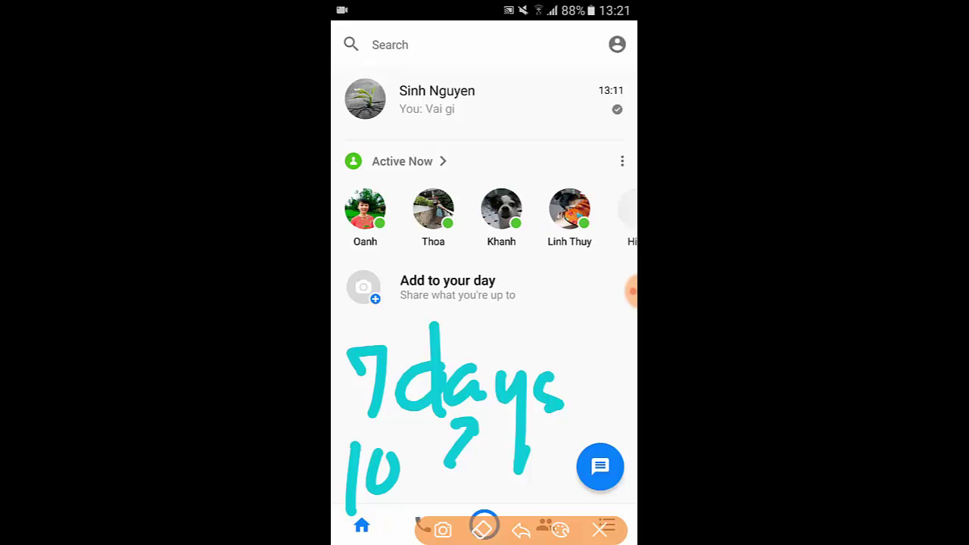
left_click(600, 529)
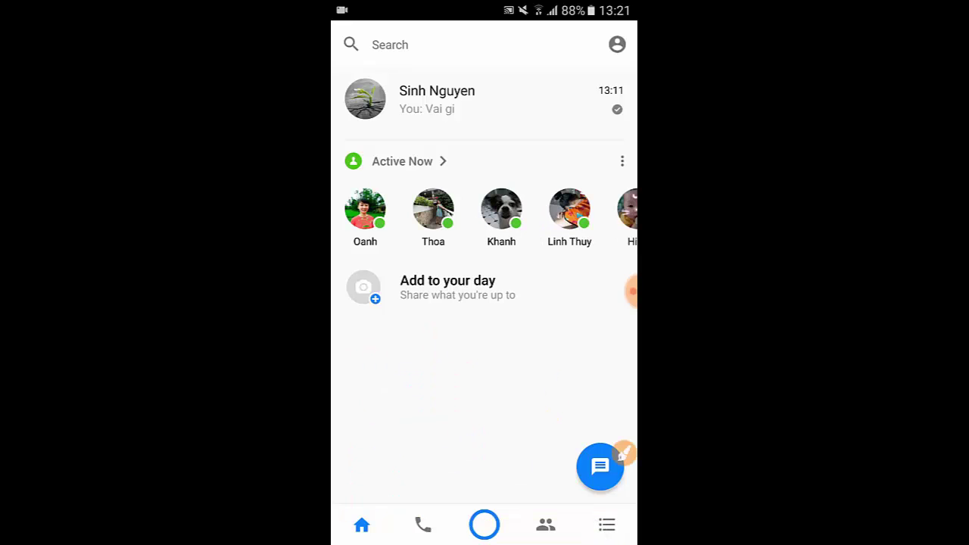
left_click(624, 453)
mouse_move(509, 406)
left_mouse_down()
mouse_move(564, 484)
mouse_move(558, 476)
left_mouse_up()
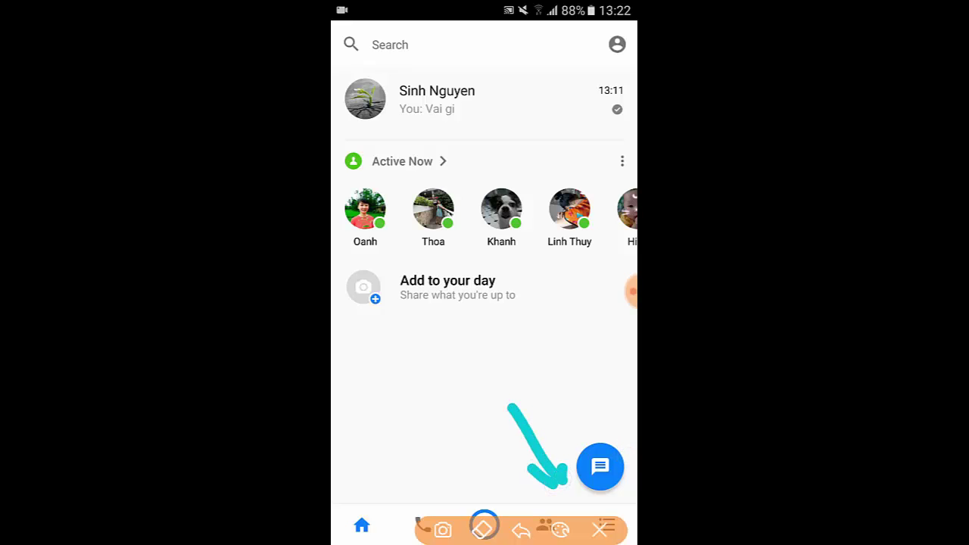
left_click(599, 529)
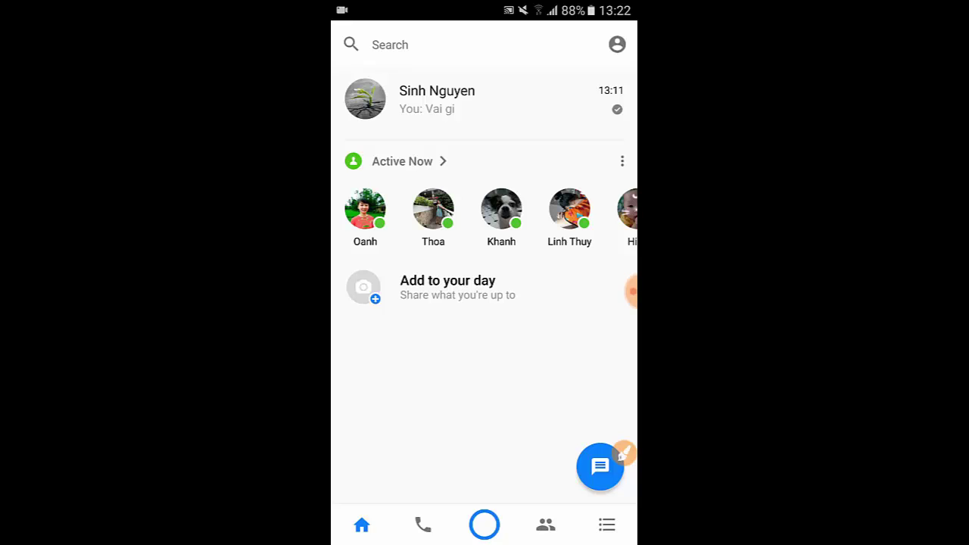
left_click(622, 453)
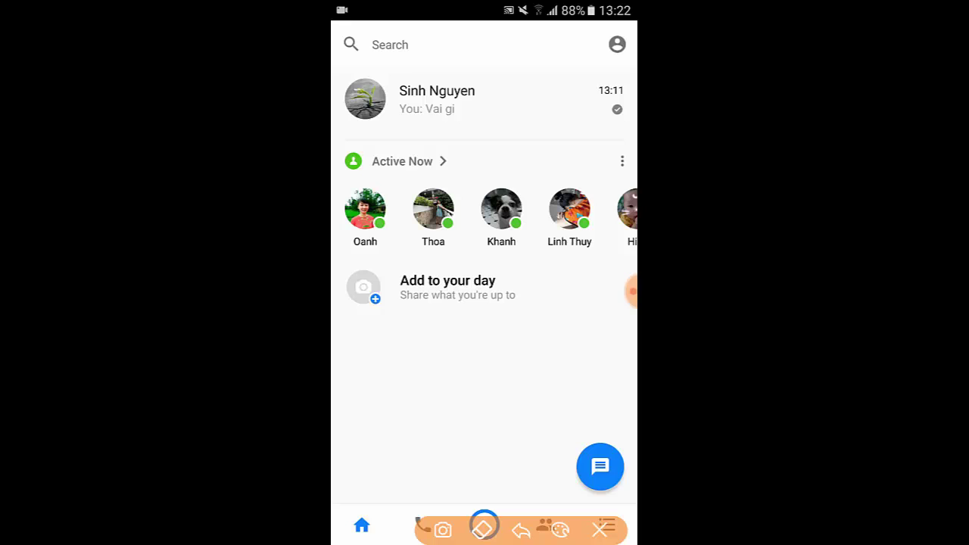
left_click_drag(342, 341, 425, 341)
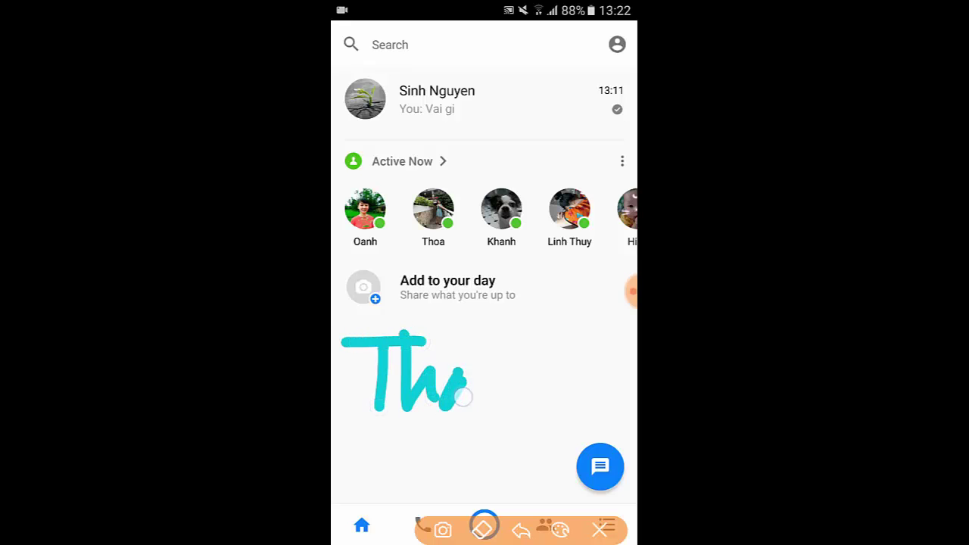